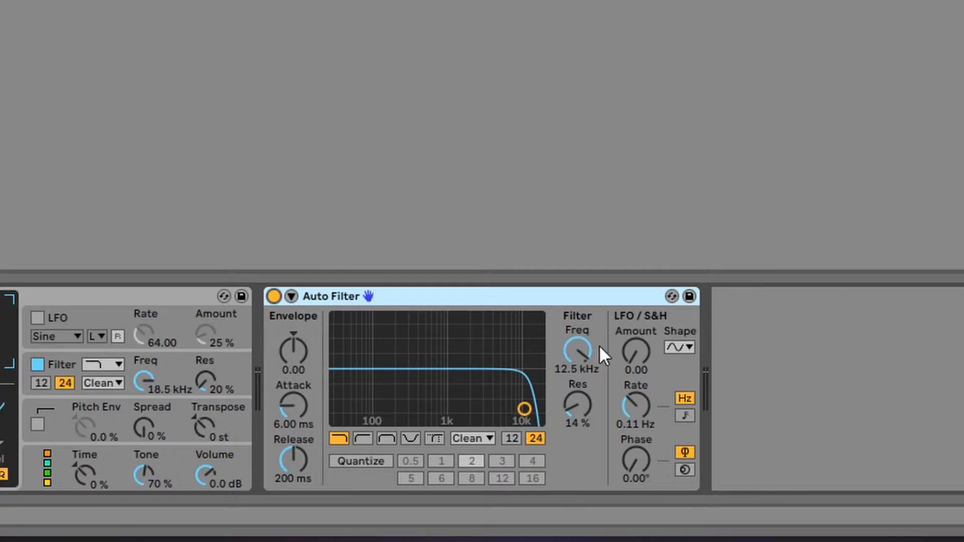
Raise the Auto Filter's cutoff frequency to 19.9 kHz and compare the sound with the device bypassed and active
drag(600, 346, 600, 311)
click(274, 297)
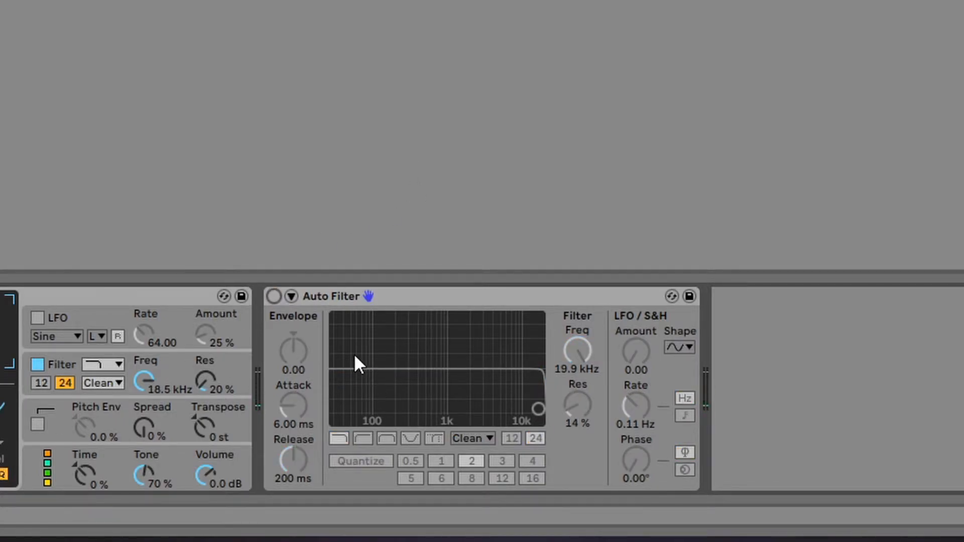
click(275, 297)
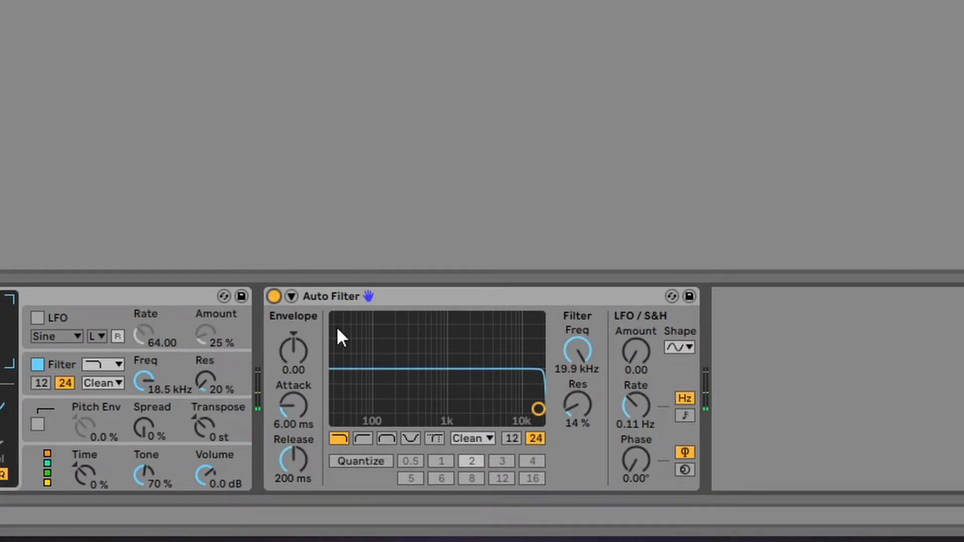
Sweep the filter's cutoff frequency down to 164 Hz and bring it back up to 2.42 kHz
click(579, 357)
drag(579, 357, 579, 427)
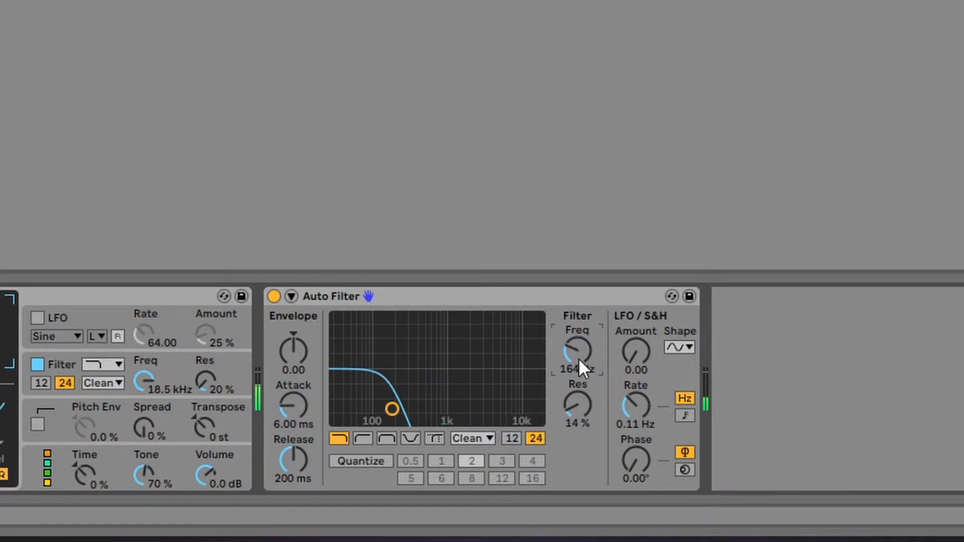
drag(578, 357, 579, 318)
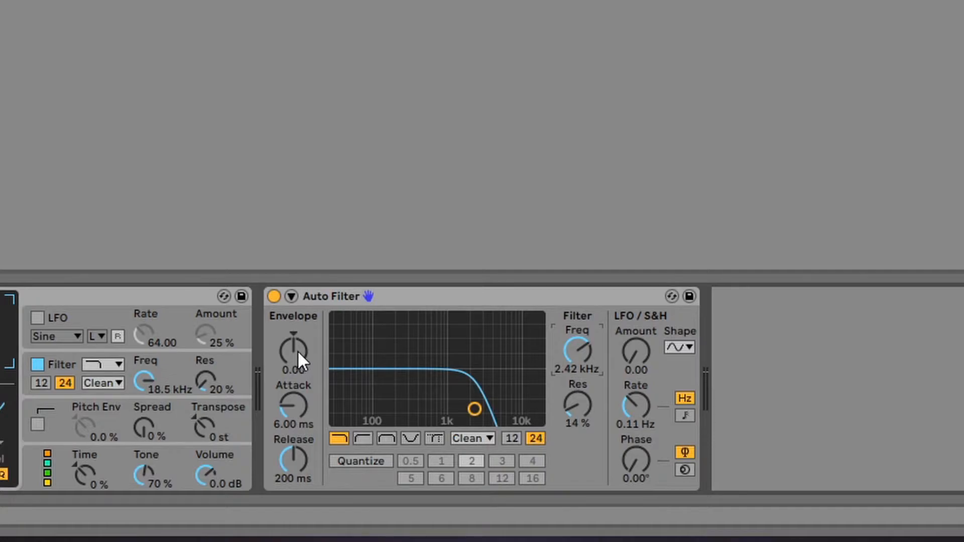
Try an envelope amount of 70.6 with the cutoff at 552 Hz, and return the envelope amount to 0.00
drag(292, 352, 292, 317)
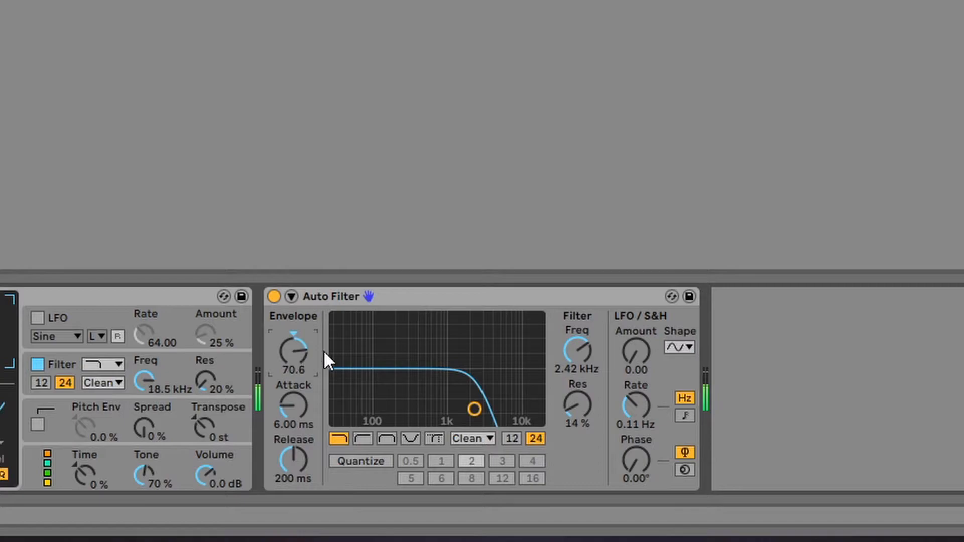
drag(595, 350, 594, 370)
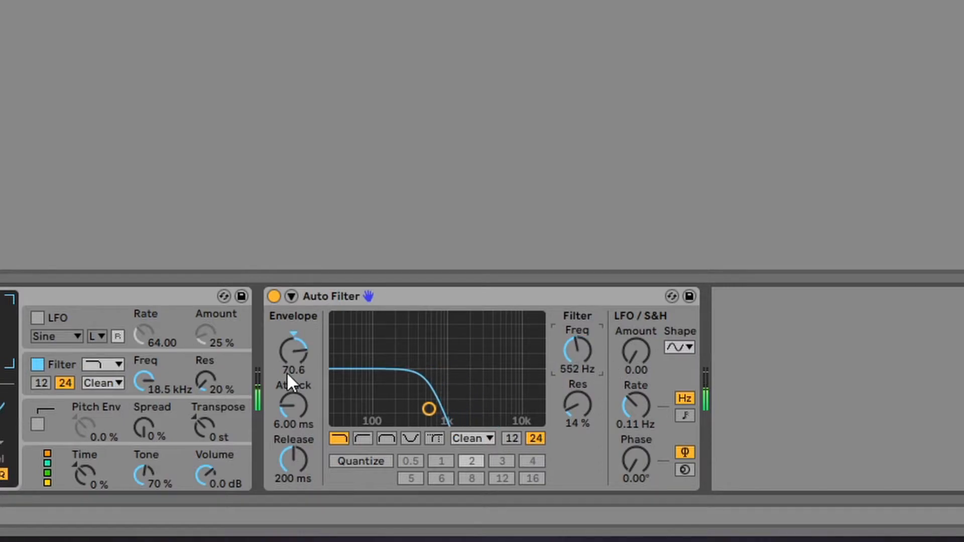
drag(300, 345, 300, 443)
drag(299, 352, 299, 289)
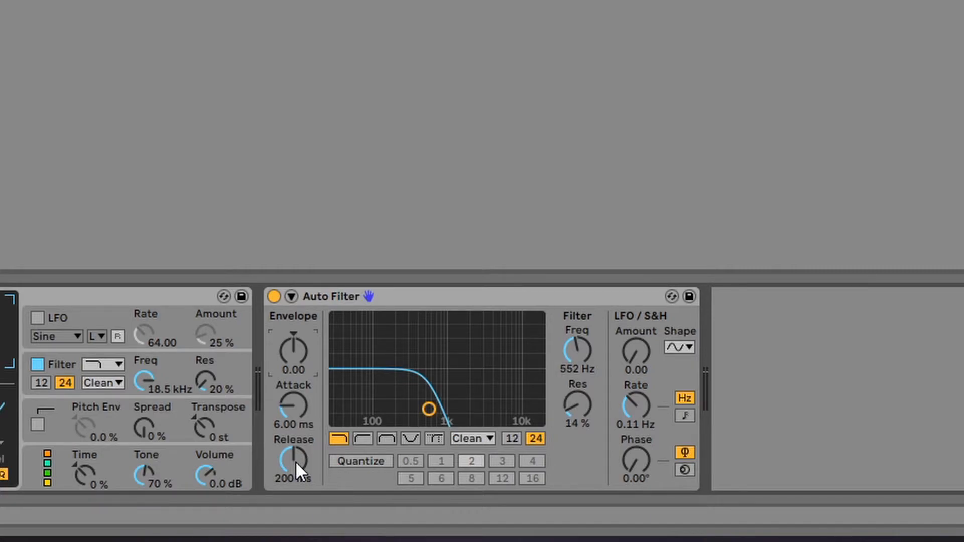
Reveal the Auto Filter's sidechain settings, enable Sidechain, and hide the settings again
click(292, 296)
click(327, 315)
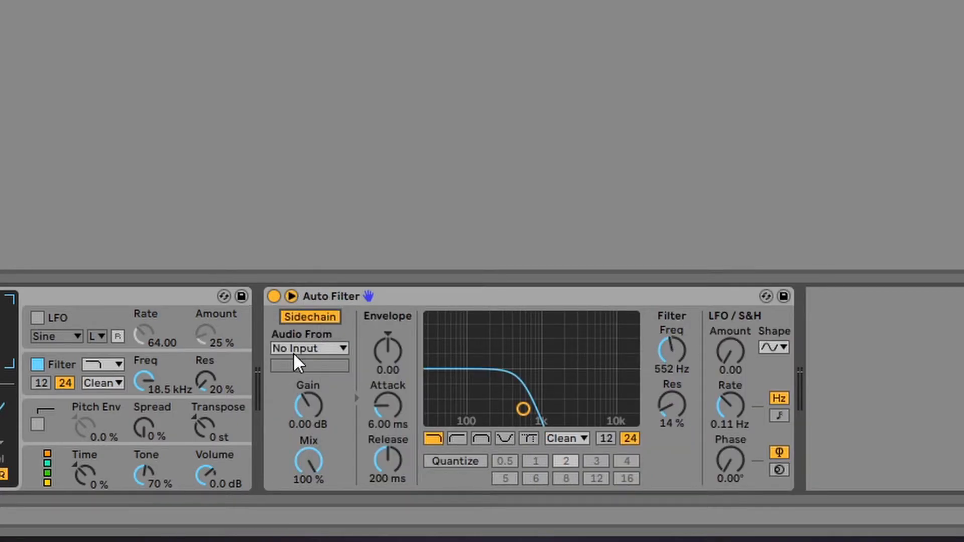
click(292, 296)
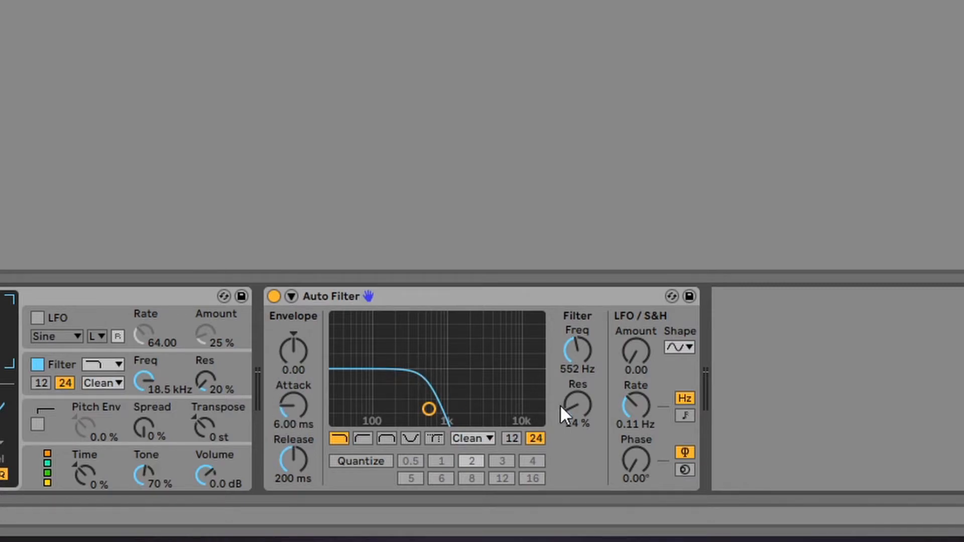
Set the envelope amount to 58.5, attack to 26.2 ms and release to 400 ms, with the cutoff at 647 Hz
drag(582, 357, 582, 332)
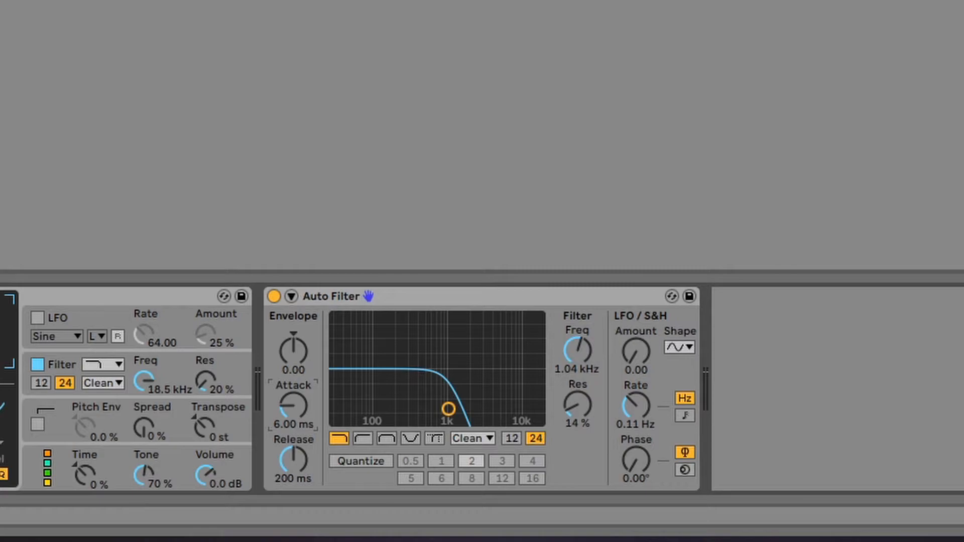
drag(310, 361, 309, 347)
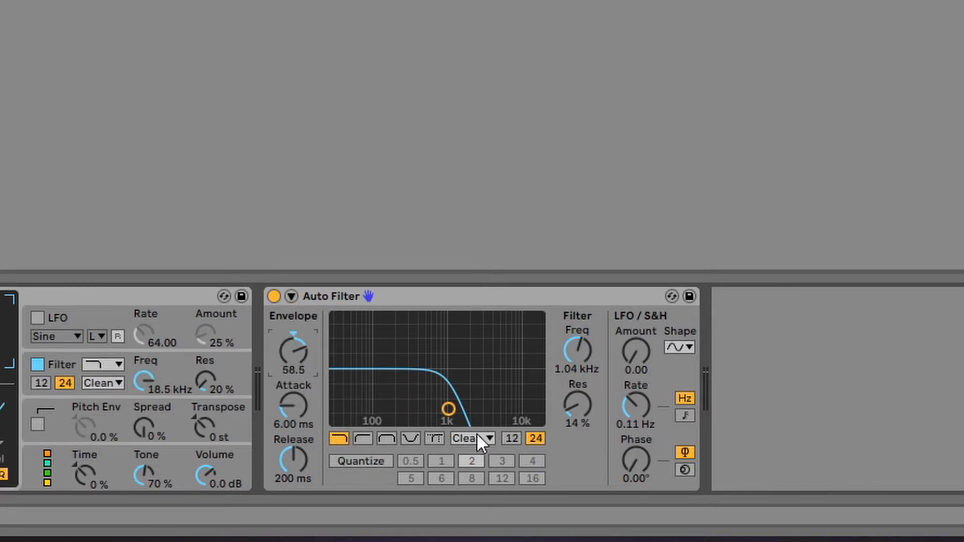
drag(586, 357, 586, 372)
drag(298, 408, 295, 384)
drag(294, 466, 294, 448)
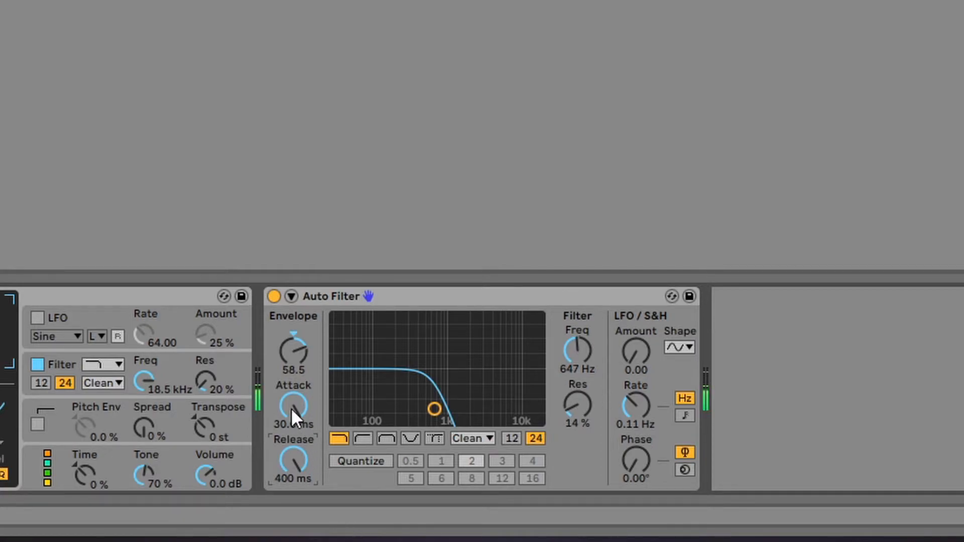
drag(291, 408, 290, 409)
Try the envelope amount at -127 and at 117, and raise the cutoff frequency to 1.76 kHz
drag(290, 348, 290, 396)
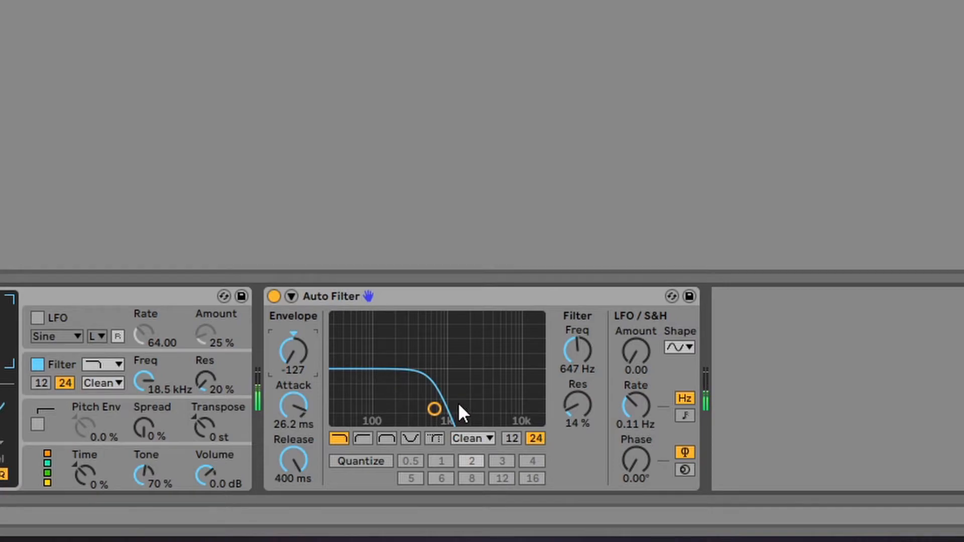
drag(294, 352, 296, 340)
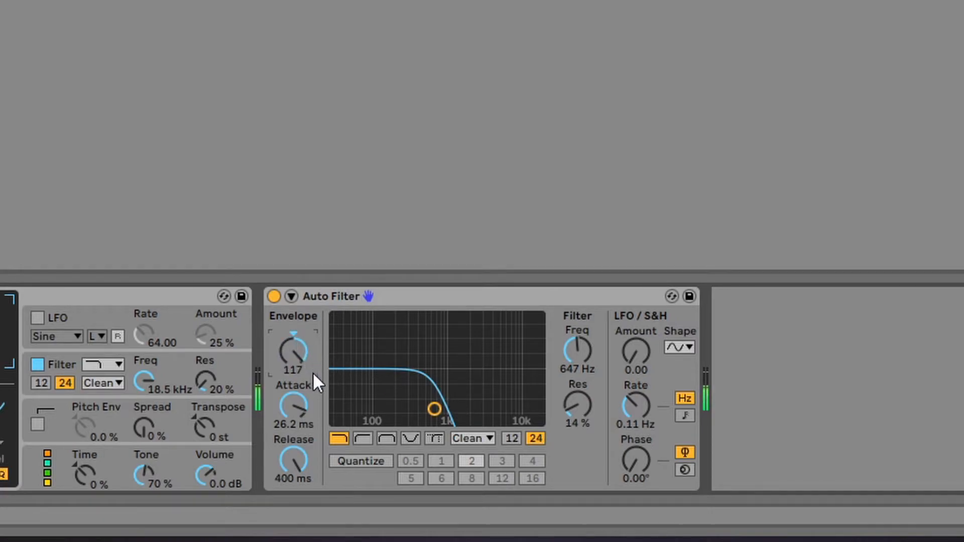
drag(561, 369, 561, 352)
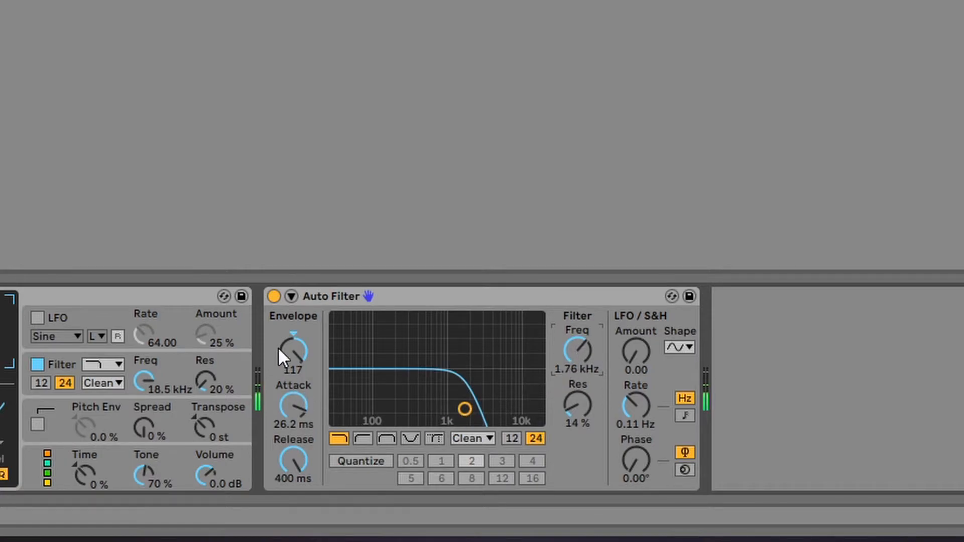
Reset the envelope amount to 0.00 and attack to 6.00 ms, and set the filter to 658 Hz with 23 % resonance
drag(288, 351, 288, 344)
drag(288, 406, 288, 405)
mouse_move(296, 397)
mouse_down()
mouse_move(297, 427)
mouse_move(291, 400)
mouse_up()
click(297, 349)
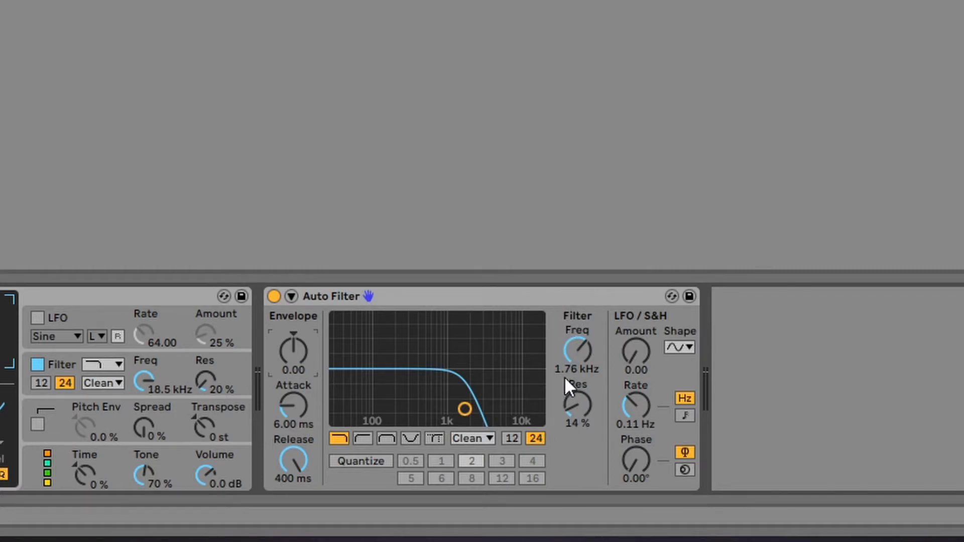
drag(465, 410, 435, 401)
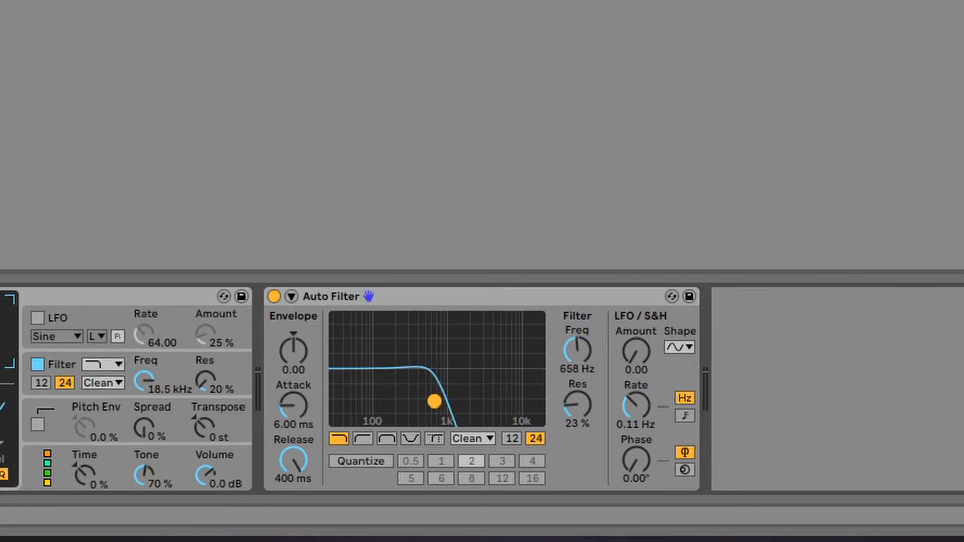
Enable Quantize for the filter modulation, compare the values 4, 2 and 1, and settle on 2
click(354, 462)
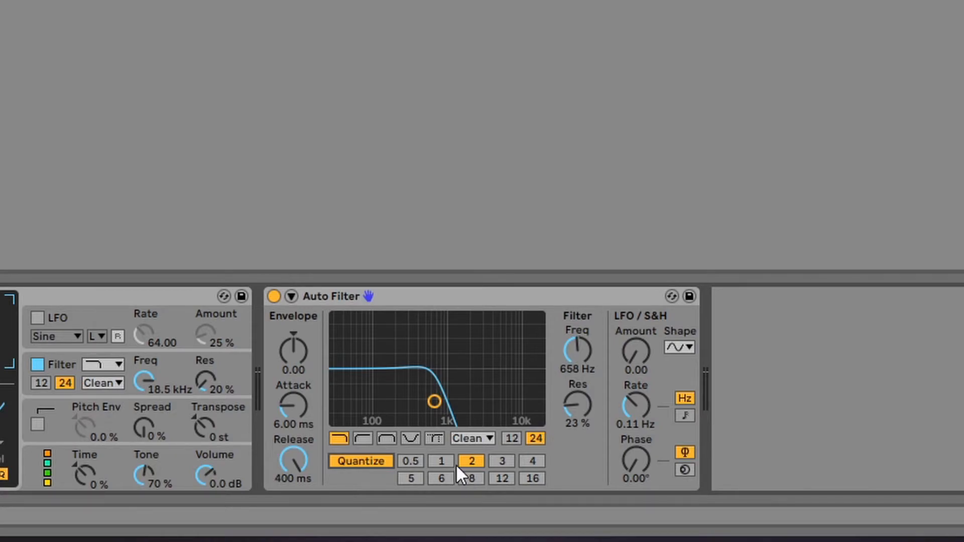
click(531, 462)
click(467, 461)
click(534, 461)
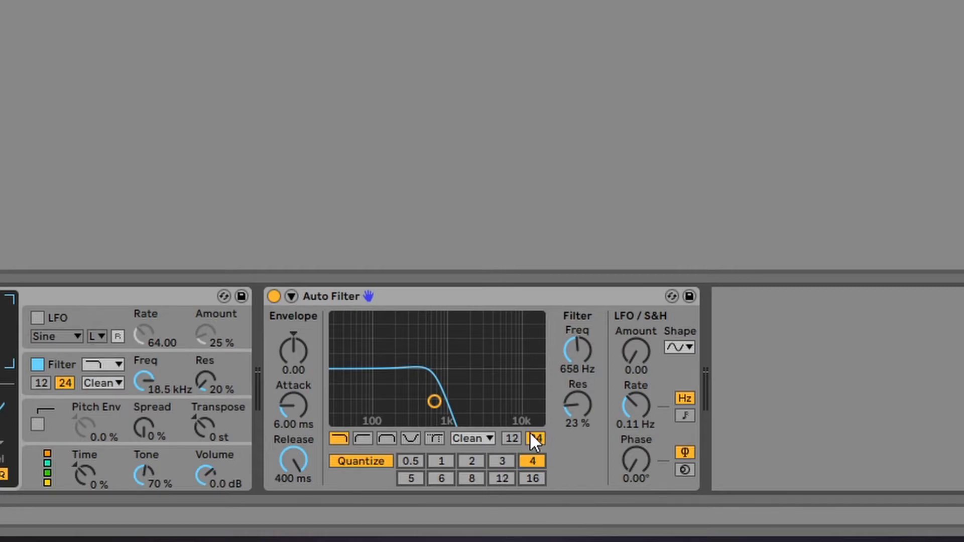
click(472, 462)
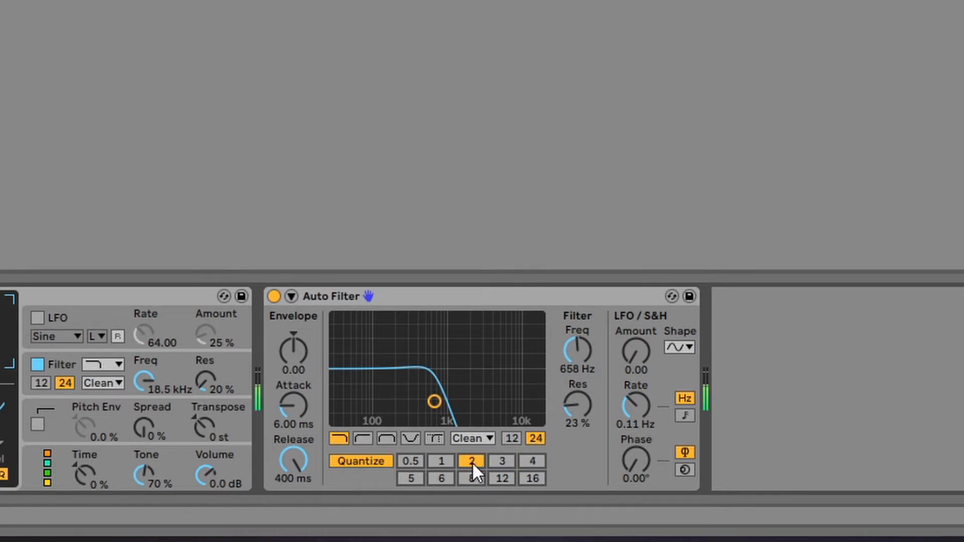
click(439, 462)
click(472, 462)
Raise the cutoff to 1.59 kHz and compare the high-pass, band-pass, notch and morph filter types
drag(576, 350, 575, 327)
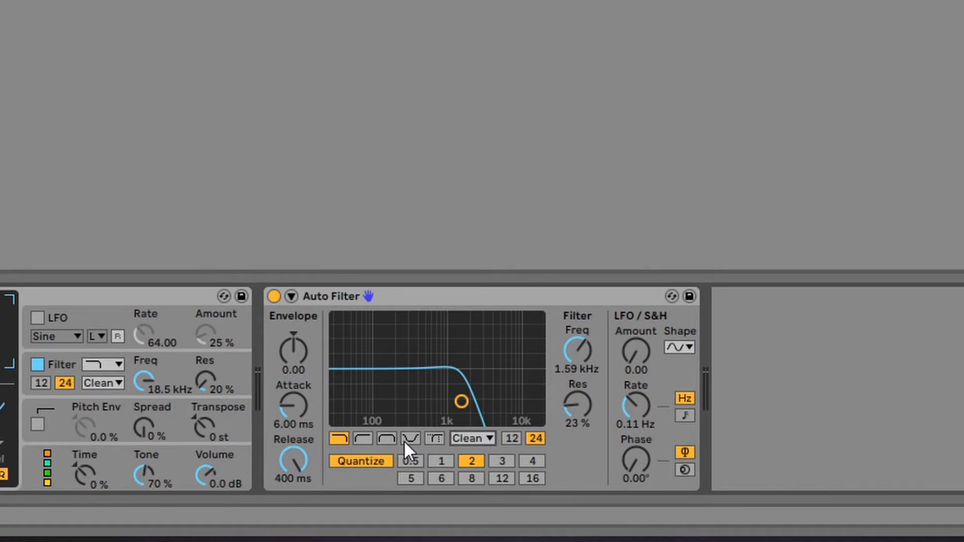
click(361, 438)
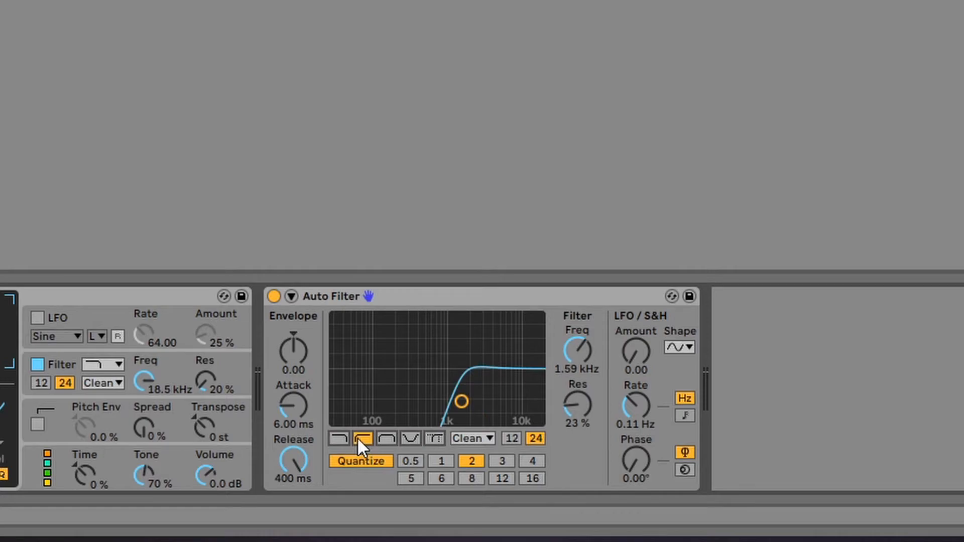
click(394, 441)
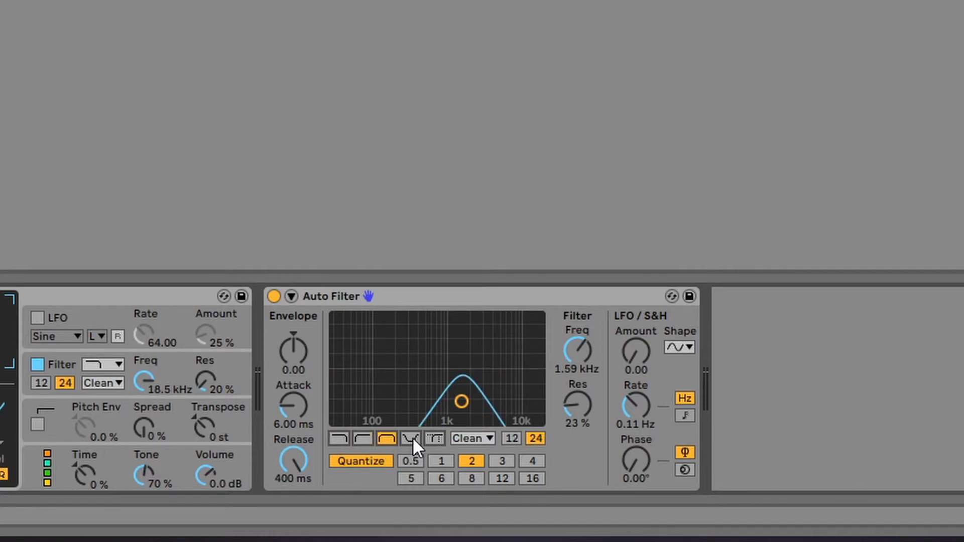
click(409, 438)
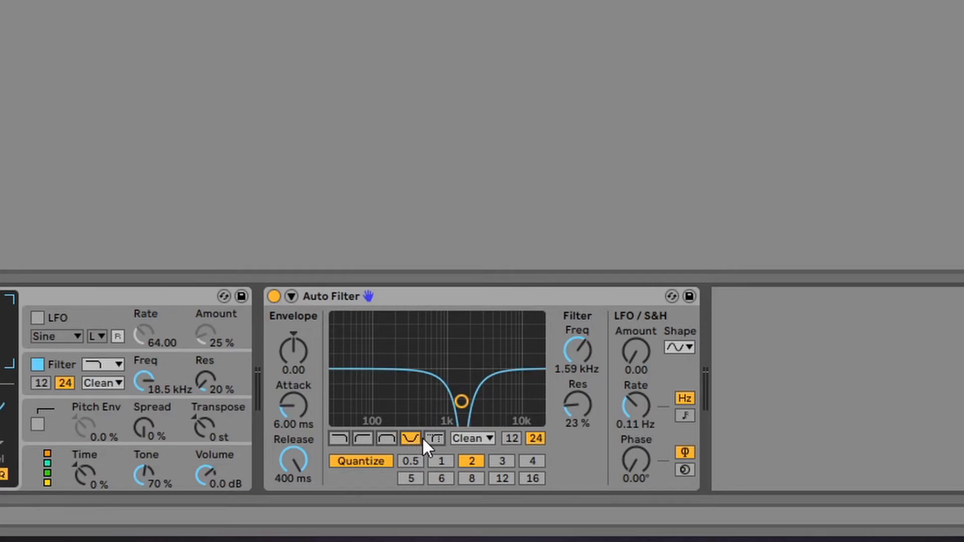
click(431, 438)
click(408, 438)
Raise the resonance to 40 % and sweep the band-pass filter up to 3.88 kHz and down to 225 Hz
mouse_move(585, 400)
mouse_down()
mouse_move(583, 337)
mouse_move(583, 382)
mouse_up()
drag(467, 421, 377, 421)
click(387, 437)
drag(574, 348, 574, 308)
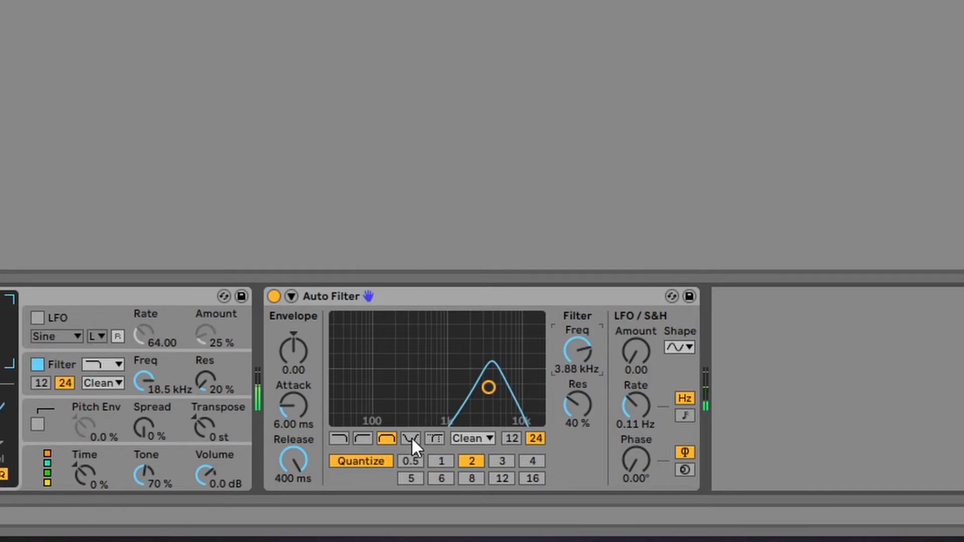
drag(576, 350, 576, 395)
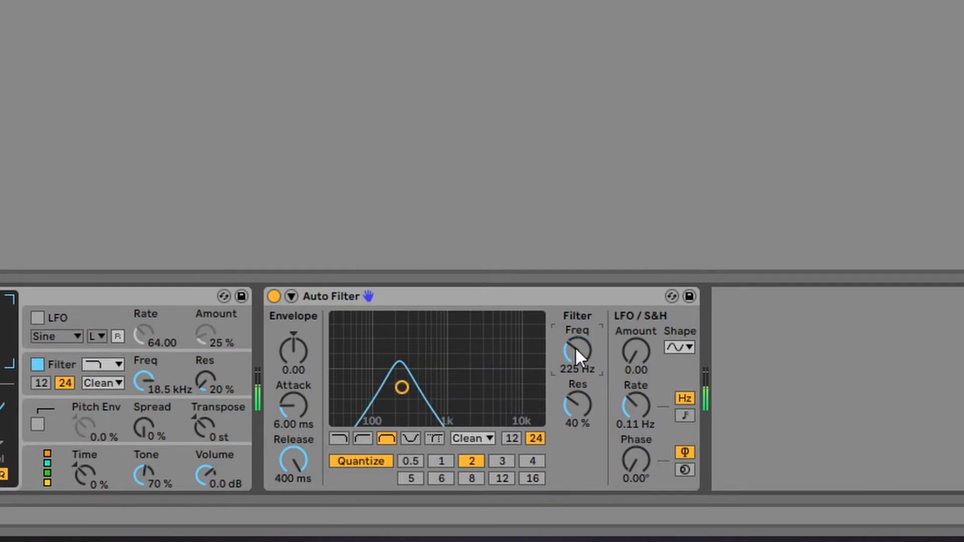
Switch to the notch filter and sweep it up to 3.15 kHz and back down to 758 Hz
click(411, 439)
drag(402, 387, 481, 387)
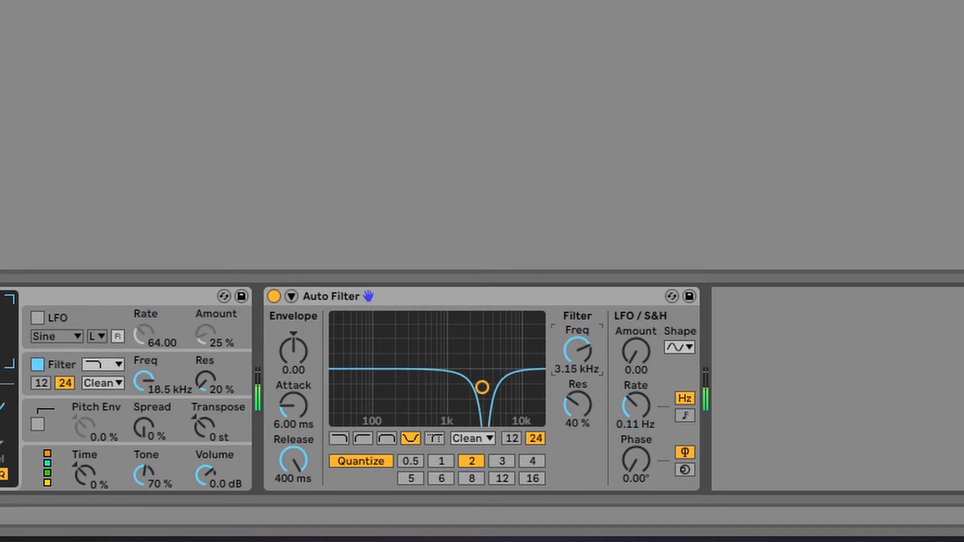
drag(567, 349, 566, 370)
Try the high-pass filter, and return to the low-pass type with the cutoff at 524 Hz
click(345, 442)
click(363, 440)
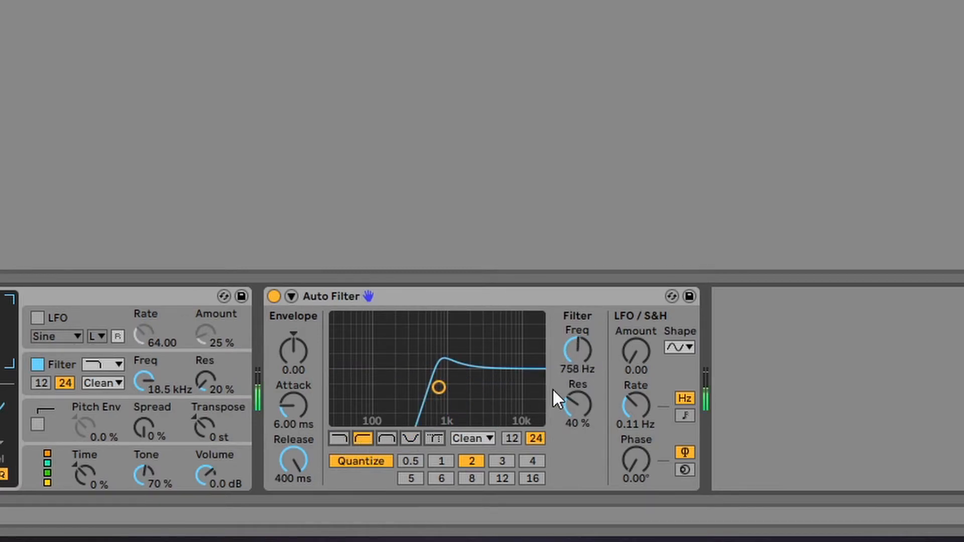
mouse_move(572, 350)
mouse_down()
mouse_move(571, 369)
mouse_move(571, 338)
mouse_move(571, 372)
mouse_move(553, 367)
mouse_move(569, 345)
mouse_move(562, 351)
mouse_up()
click(337, 437)
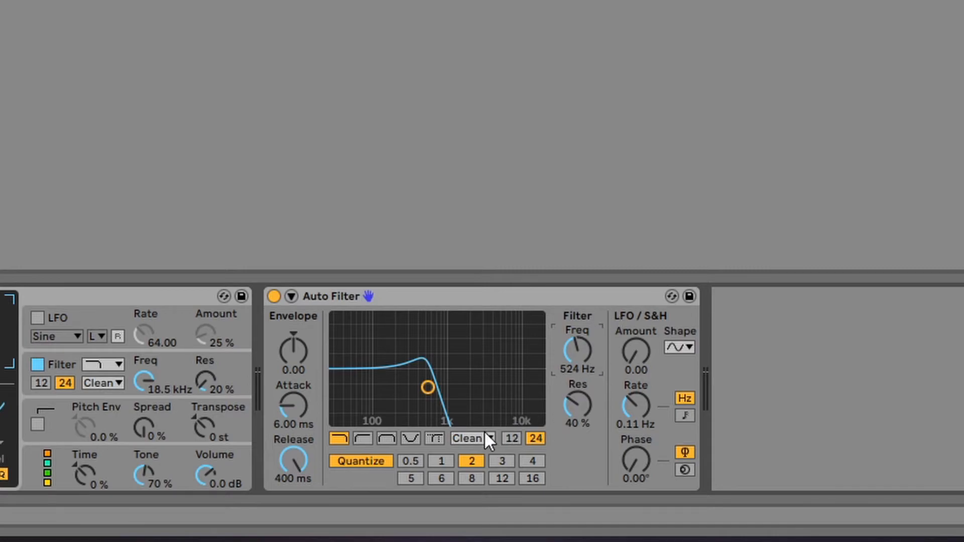
Switch the filter circuit to OSR and try out its drive, leaving it at 6.48 dB
click(465, 438)
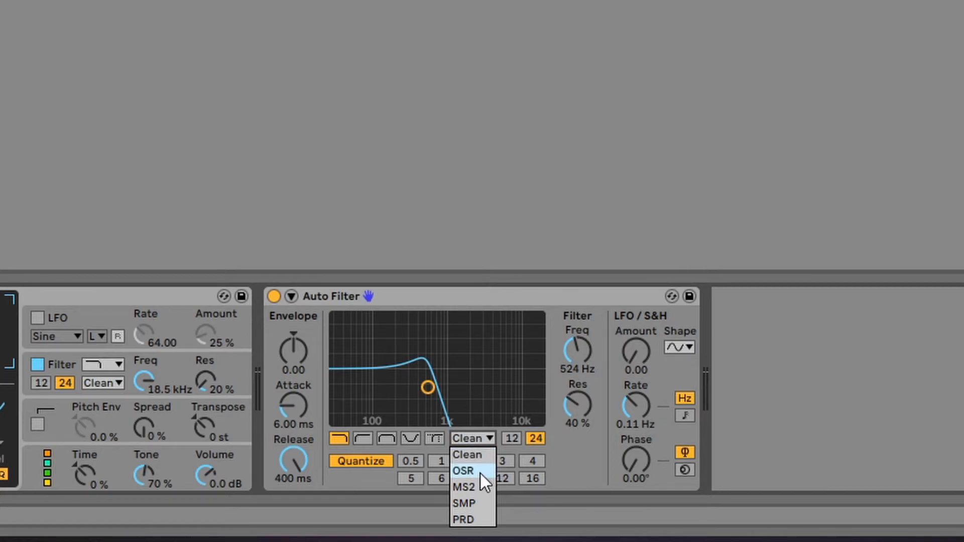
click(480, 473)
click(478, 439)
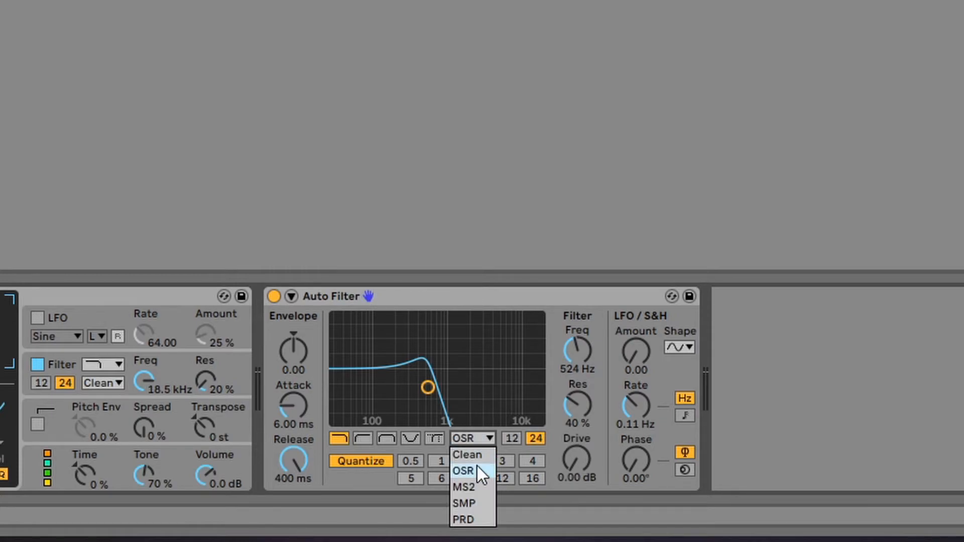
click(640, 466)
drag(577, 459, 576, 410)
mouse_move(577, 465)
mouse_down()
mouse_move(577, 443)
mouse_move(577, 479)
mouse_move(571, 461)
mouse_up()
Switch the filter circuit to MS2 and set the cutoff frequency to 552 Hz
click(473, 438)
click(470, 488)
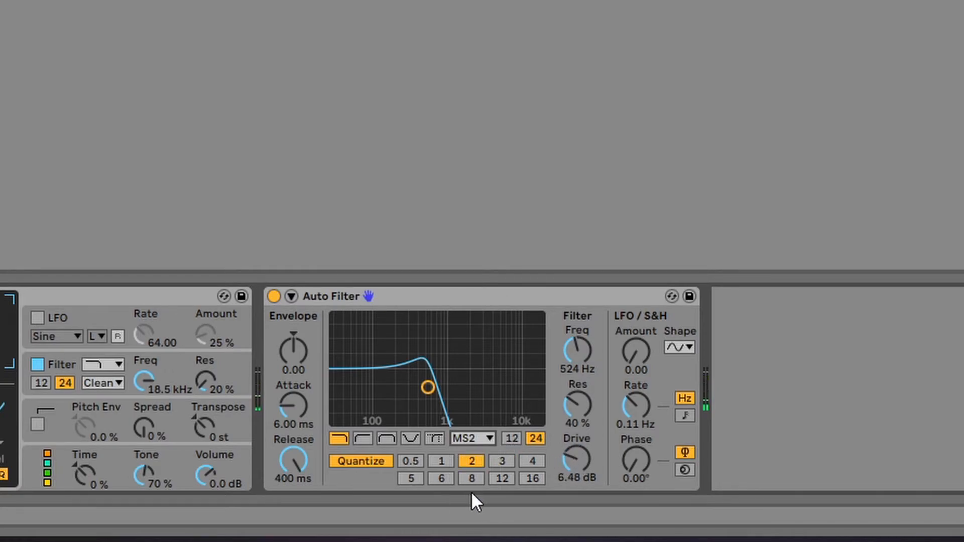
mouse_move(577, 351)
mouse_down()
mouse_move(578, 365)
mouse_move(578, 336)
mouse_up()
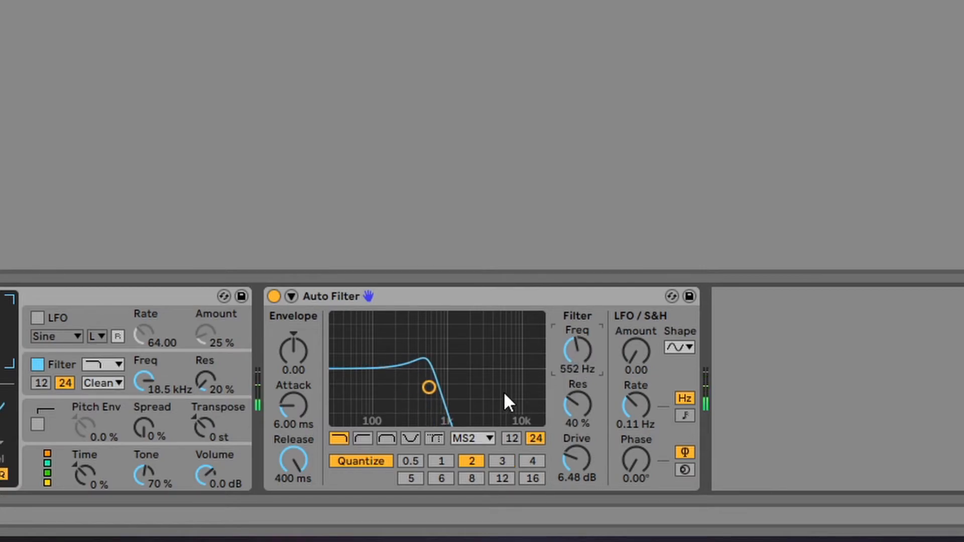
Try the SMP filter circuit and return the circuit type to Clean
click(471, 439)
click(470, 499)
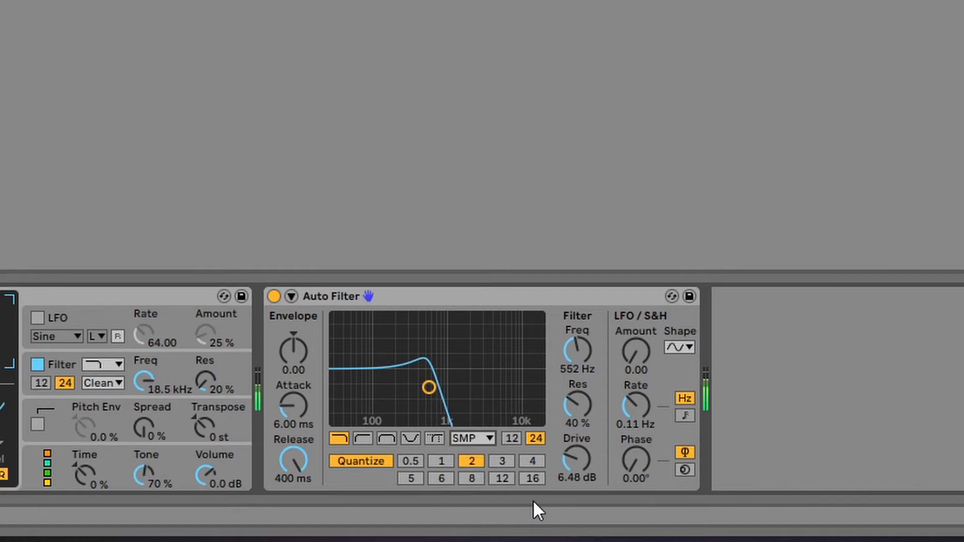
click(483, 438)
click(484, 454)
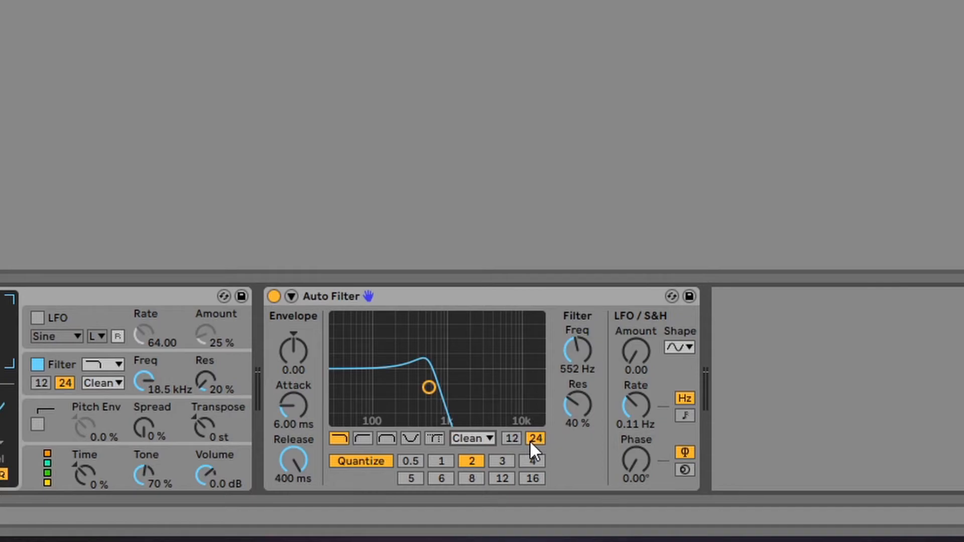
Lower the filter resonance to 8.9 % and compare the 12 and 24 dB slopes, leaving the slope at 24
click(513, 440)
drag(559, 390, 558, 408)
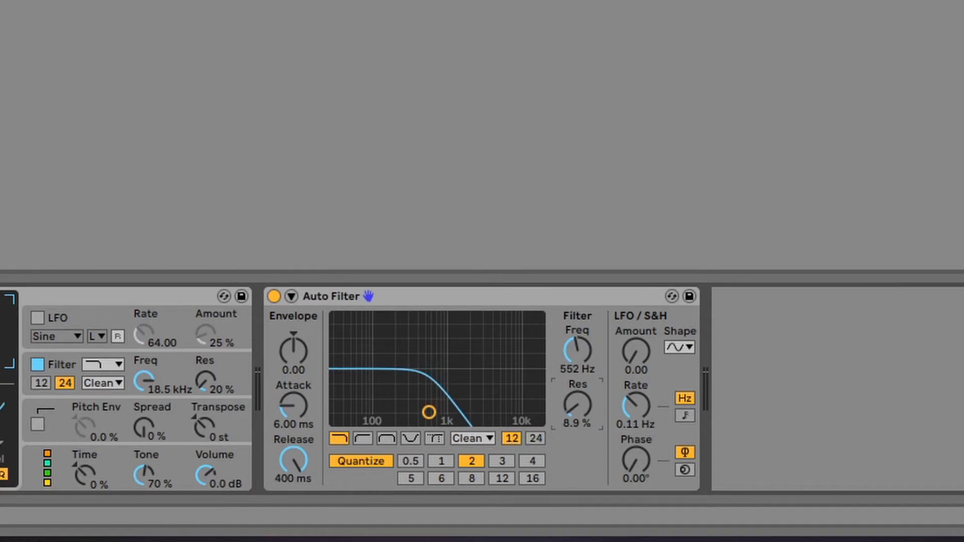
click(530, 439)
click(519, 438)
click(535, 439)
click(514, 438)
click(535, 438)
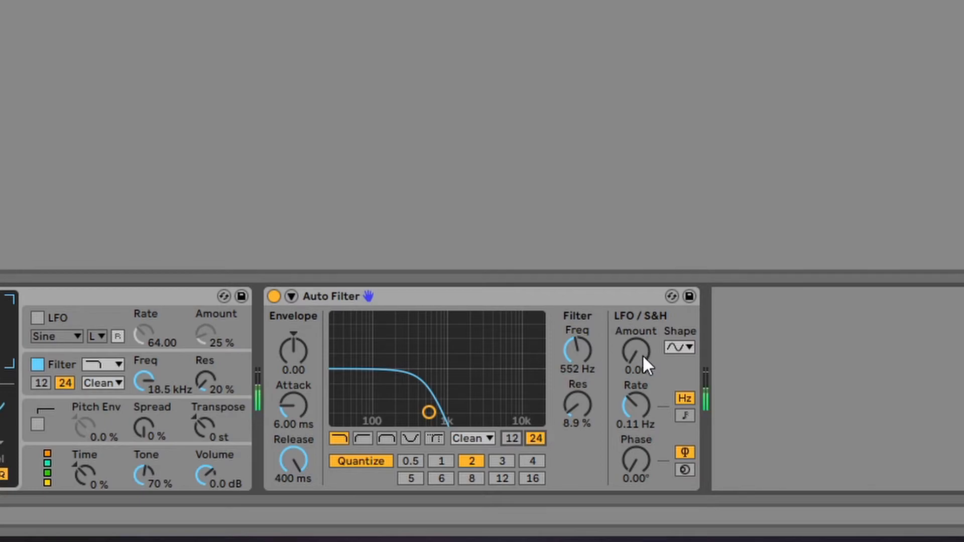
Set the LFO amount to 18.3 and its rate to 1.12 Hz, and raise the filter cutoff to 1.16 kHz
drag(638, 357, 638, 326)
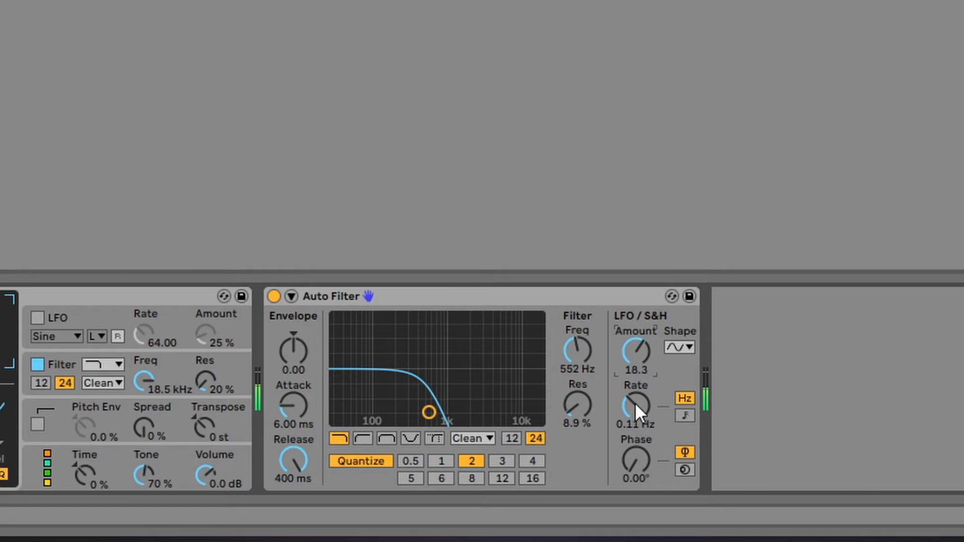
mouse_move(634, 402)
mouse_down()
mouse_move(635, 392)
mouse_move(637, 403)
mouse_up()
click(577, 351)
drag(578, 352, 571, 346)
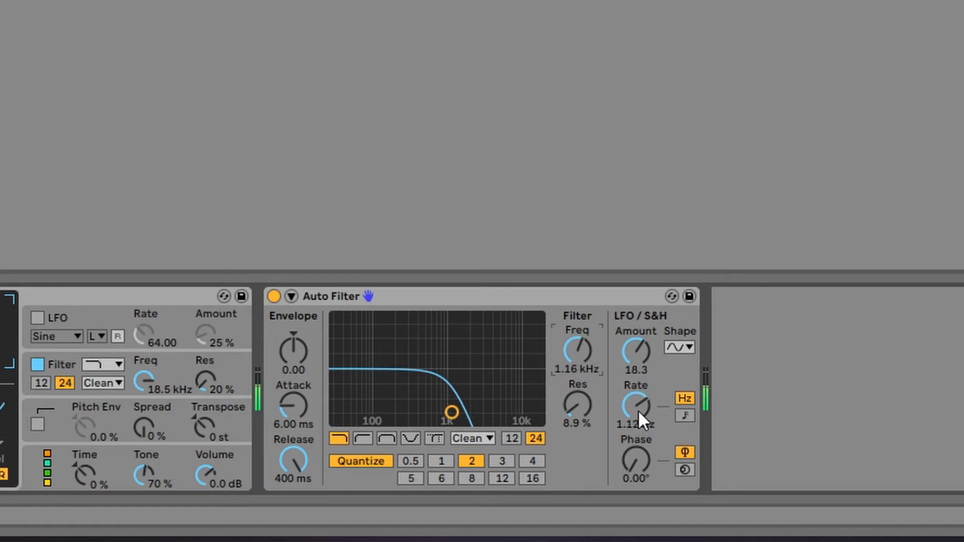
Turn off Quantize and try a 3.73 Hz LFO rate, leaving the rate at 1.55 Hz and the amount at 0.00
click(365, 459)
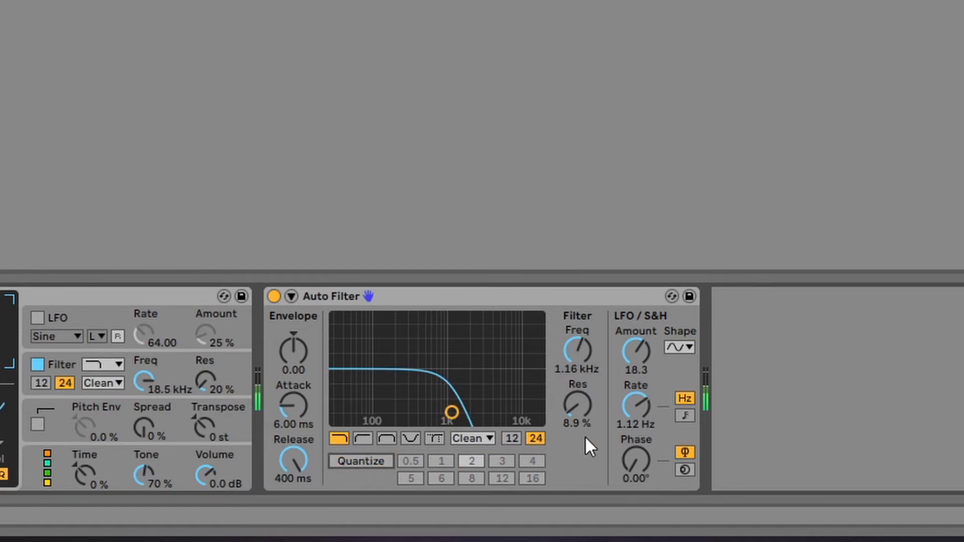
drag(638, 406, 638, 393)
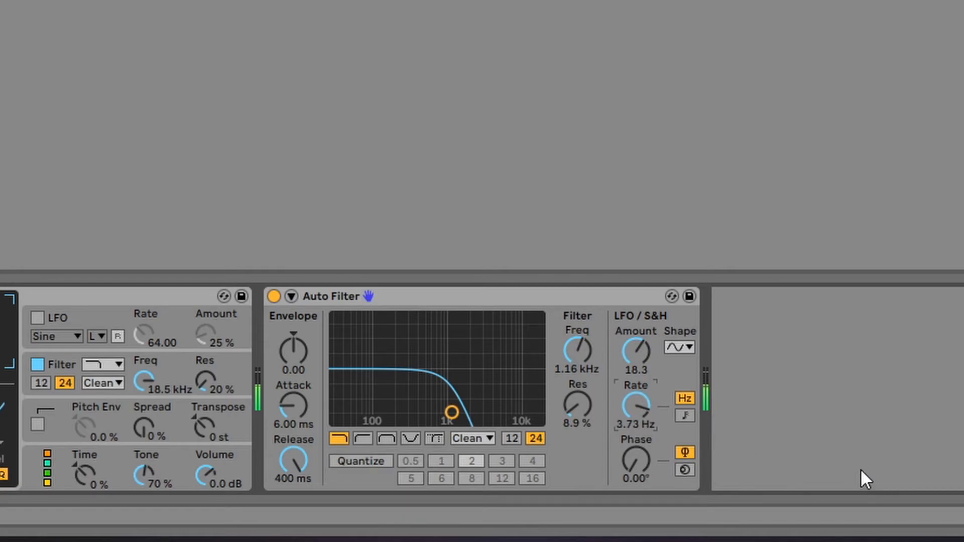
drag(629, 348, 629, 337)
drag(637, 403, 637, 424)
drag(635, 347, 636, 387)
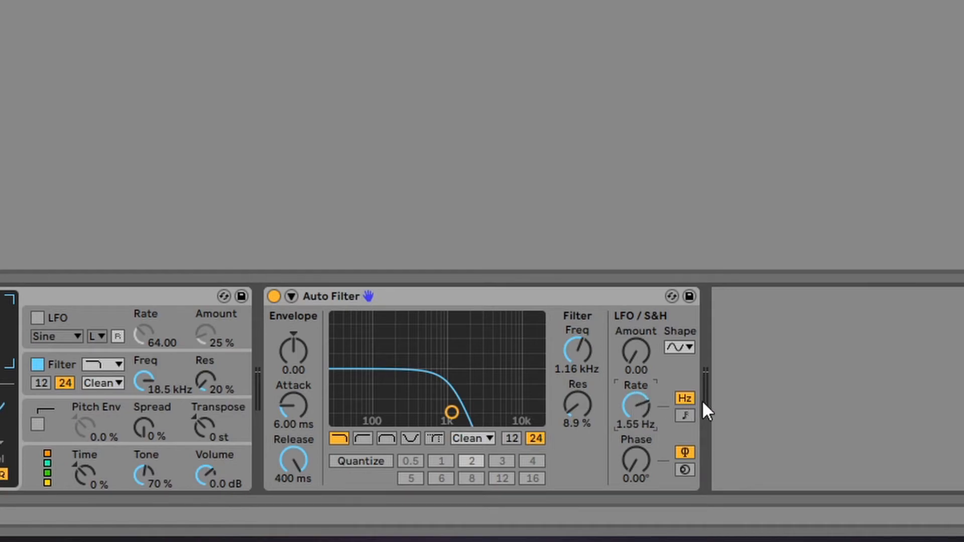
Try the LFO's tempo-synced rate and return the rate to Hz
click(686, 416)
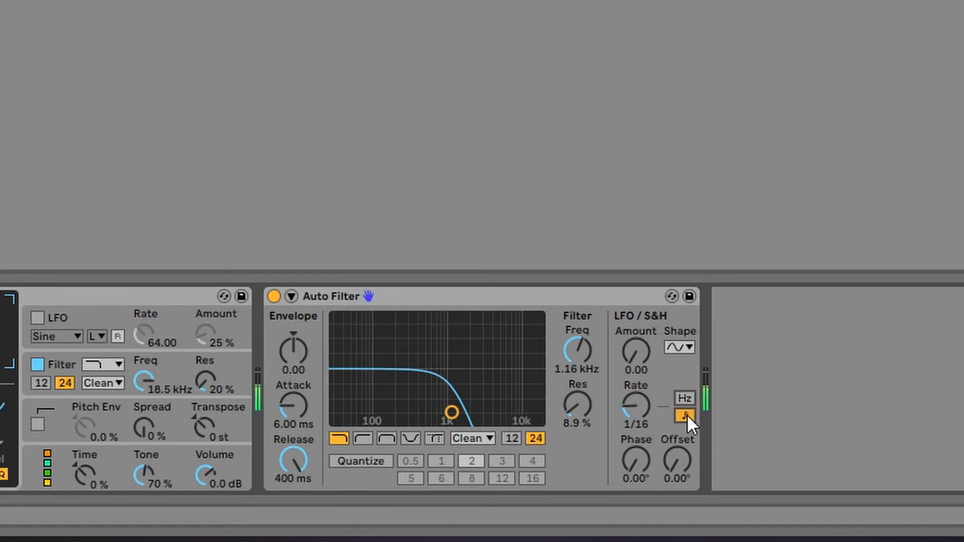
mouse_move(636, 399)
mouse_down()
mouse_move(636, 388)
mouse_move(636, 396)
mouse_up()
click(679, 398)
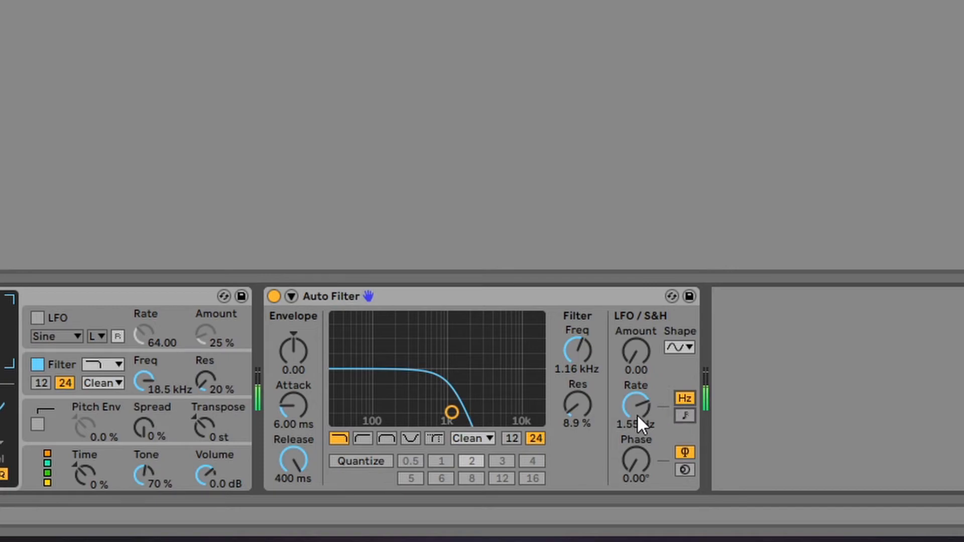
click(684, 414)
Set the LFO amount to 15.5 and try the rising sawtooth and square shapes, returning the shape to sine
drag(643, 353, 643, 333)
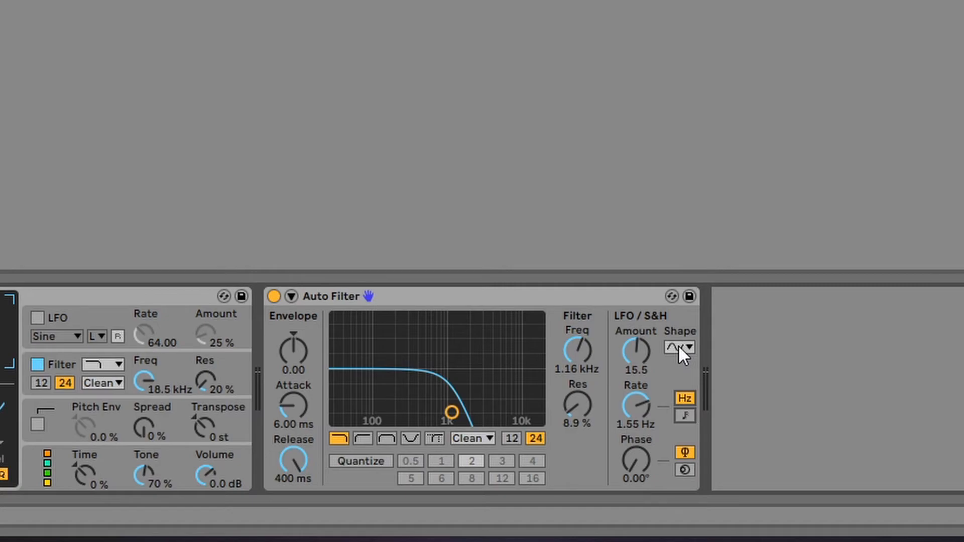
click(679, 346)
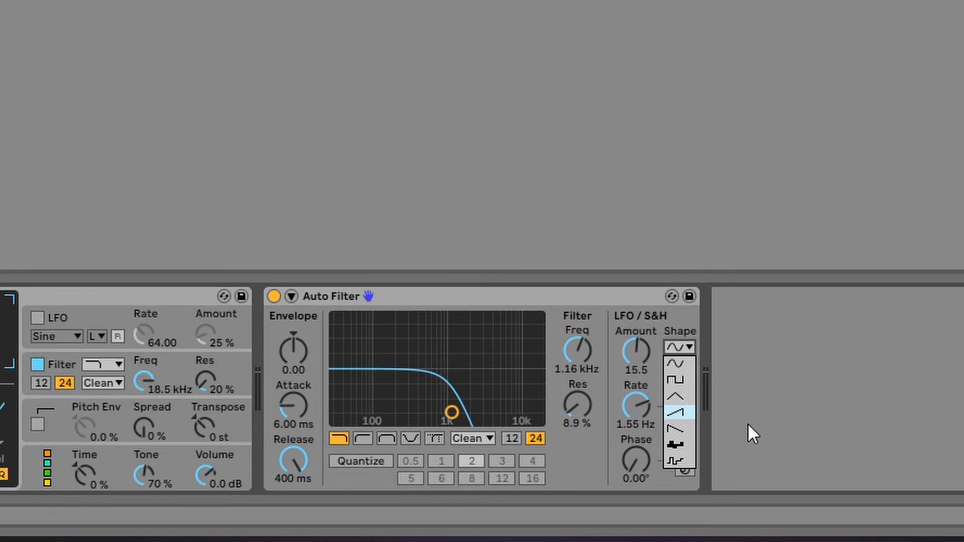
click(683, 413)
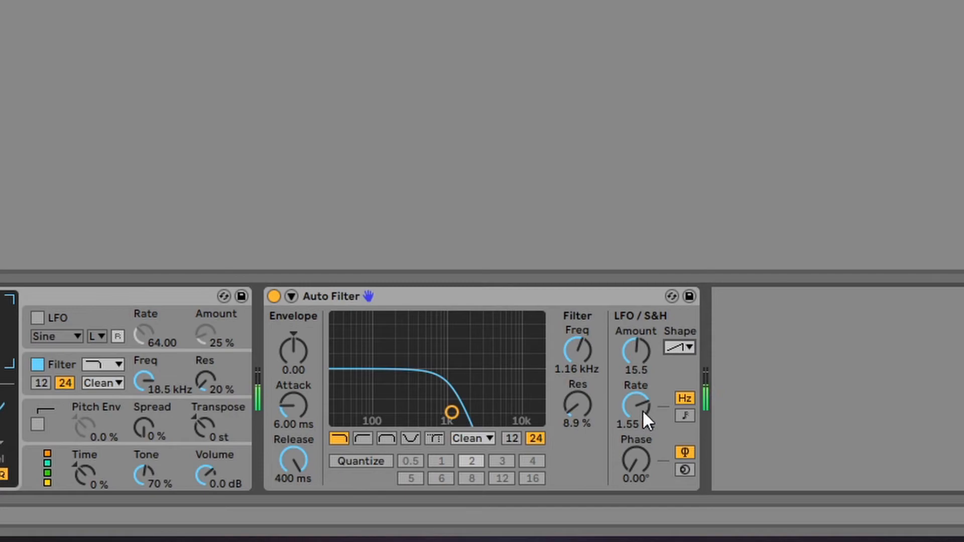
click(689, 349)
click(682, 383)
click(686, 346)
click(685, 367)
Try an LFO phase of 180° and return it to 0.00°, setting the amount to 18.8 and the rate to 0.85 Hz
drag(638, 466, 637, 419)
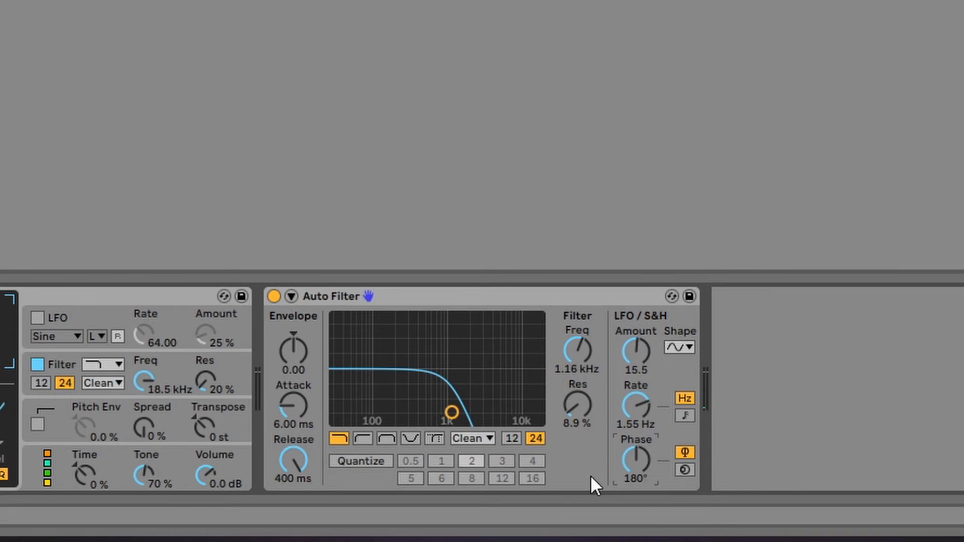
drag(636, 406, 636, 397)
drag(638, 346, 645, 360)
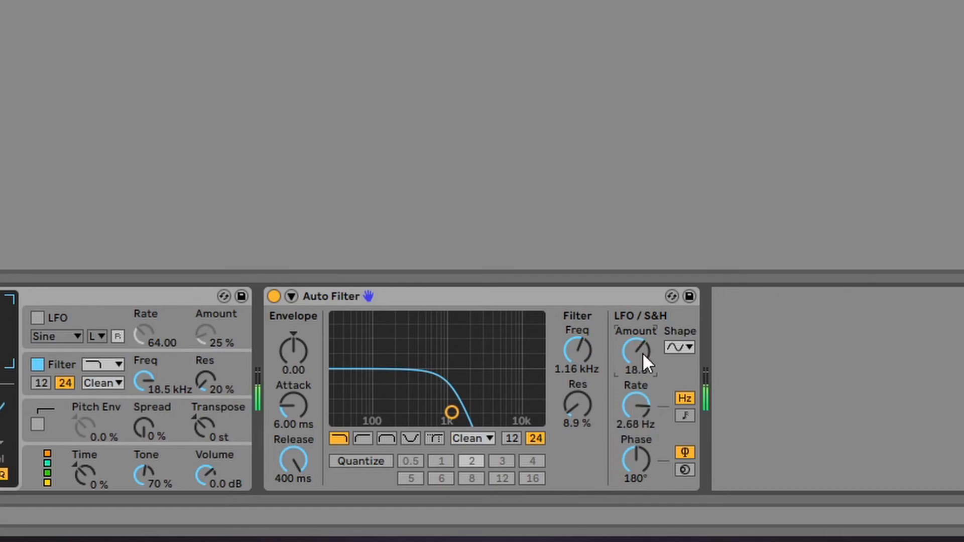
drag(632, 460, 633, 468)
drag(645, 396, 645, 404)
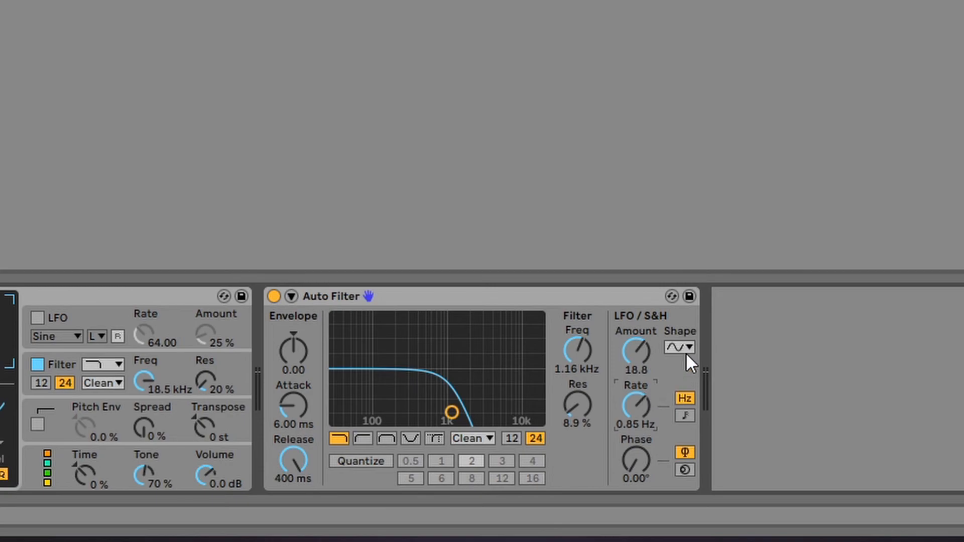
Try the LFO's Spin mode with the amount set to 17.6, and return to Phase mode
click(692, 449)
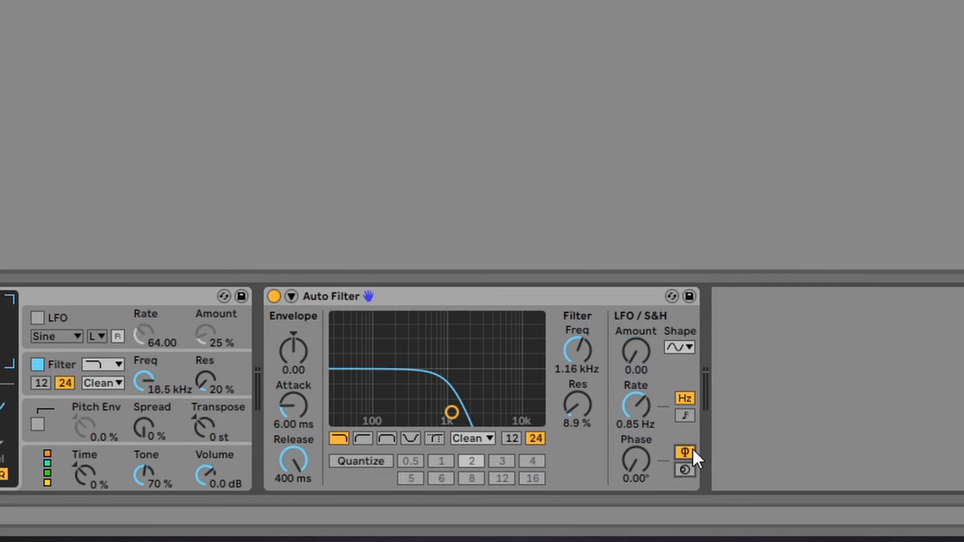
click(689, 466)
click(685, 470)
click(685, 470)
mouse_move(634, 456)
mouse_down()
mouse_move(634, 438)
mouse_move(640, 466)
mouse_up()
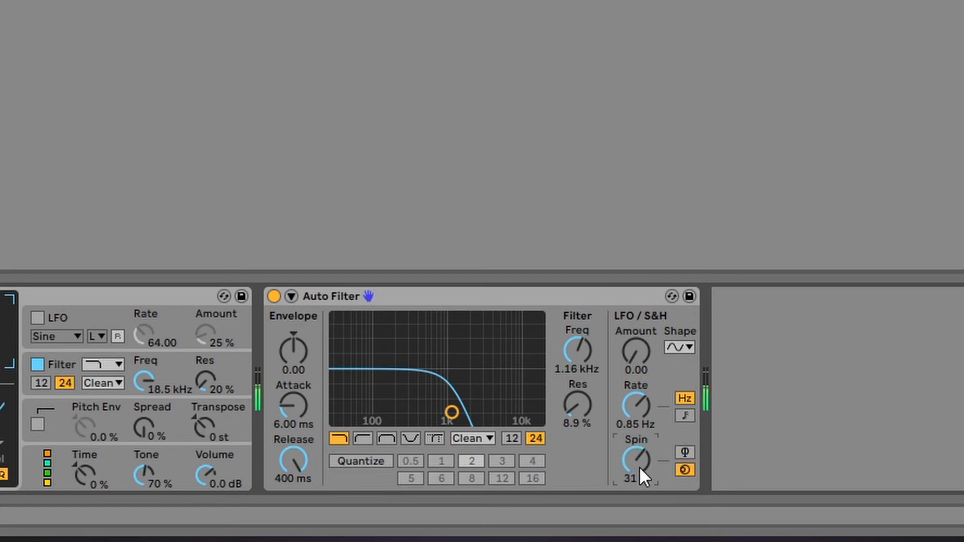
mouse_move(639, 349)
mouse_down()
mouse_move(638, 337)
mouse_move(640, 346)
mouse_up()
click(685, 451)
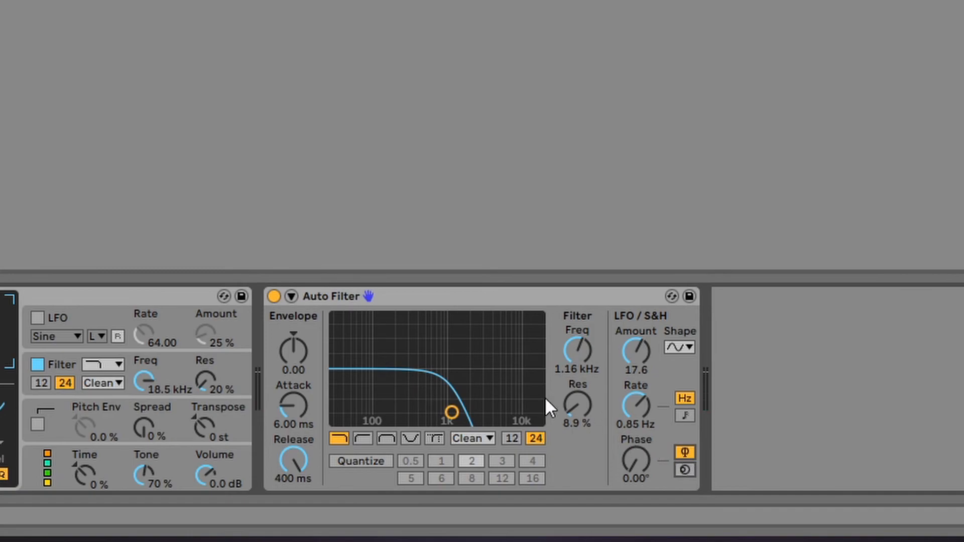
Expand the sidechain section to try its on/off switch and view the available audio sources, and collapse it again
click(291, 296)
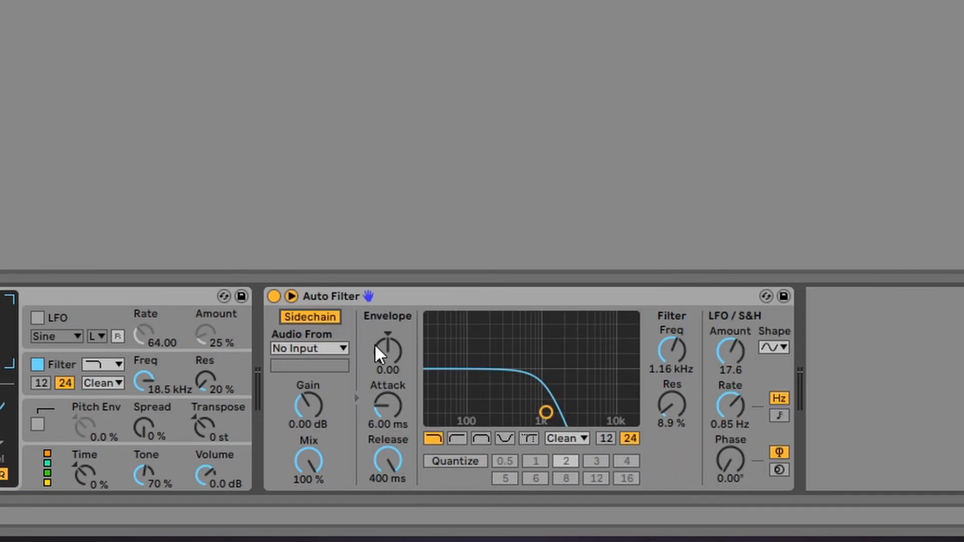
click(324, 349)
click(327, 316)
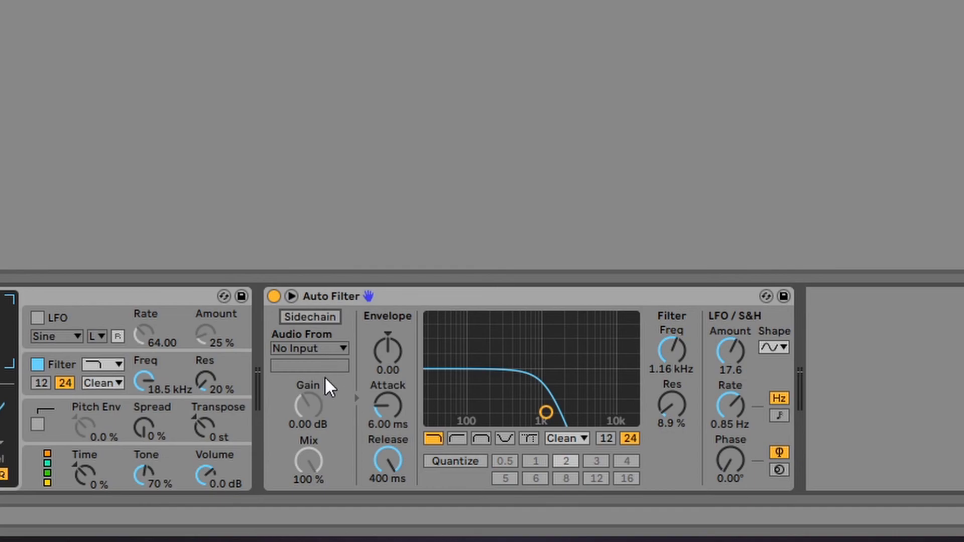
click(324, 321)
click(324, 348)
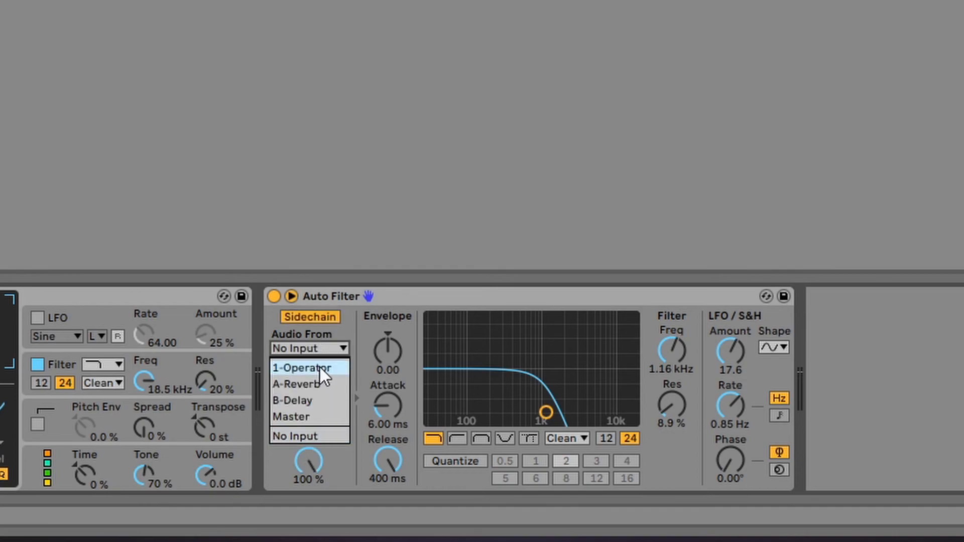
click(328, 328)
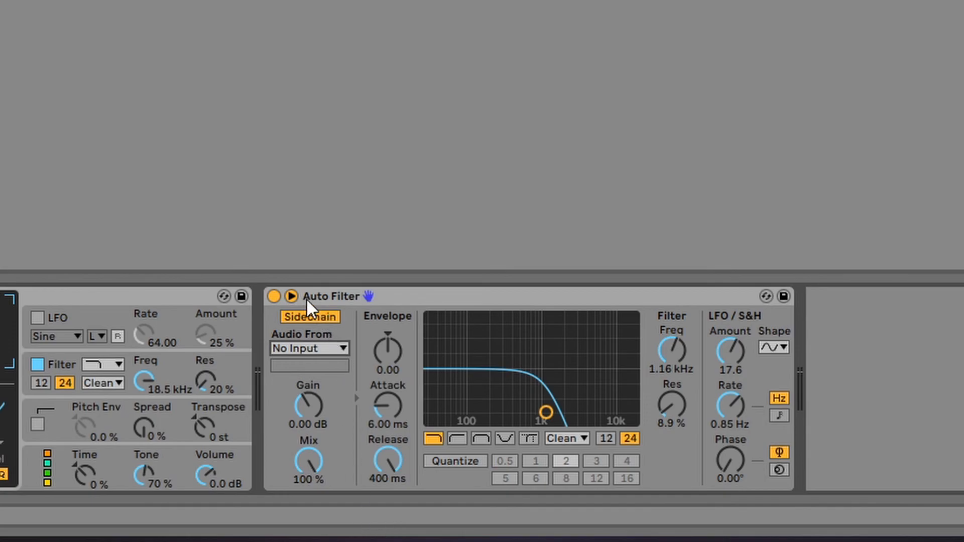
click(301, 316)
click(291, 296)
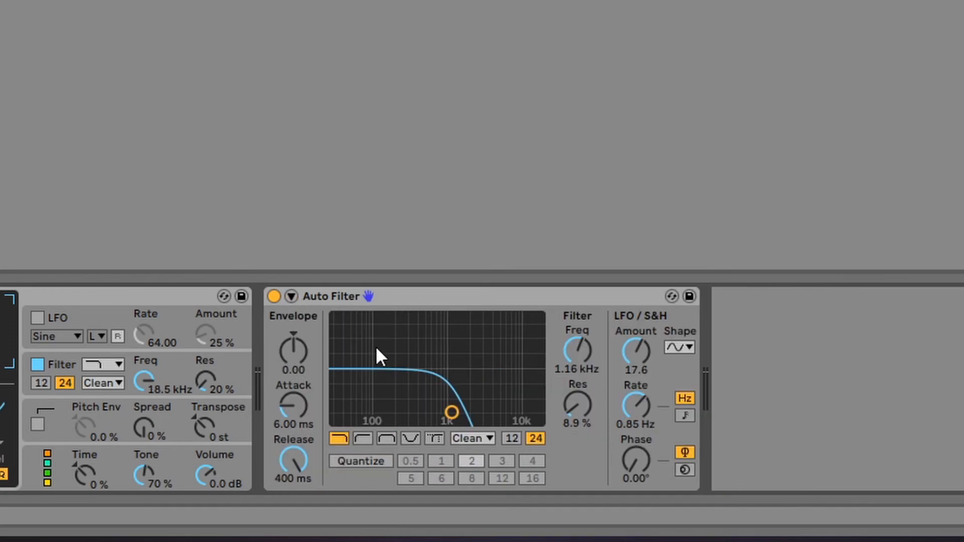